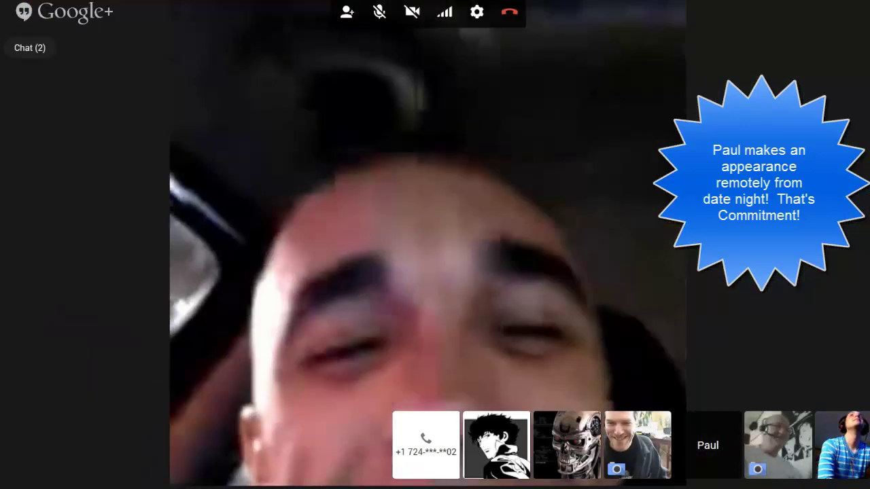
pyautogui.click(24, 45)
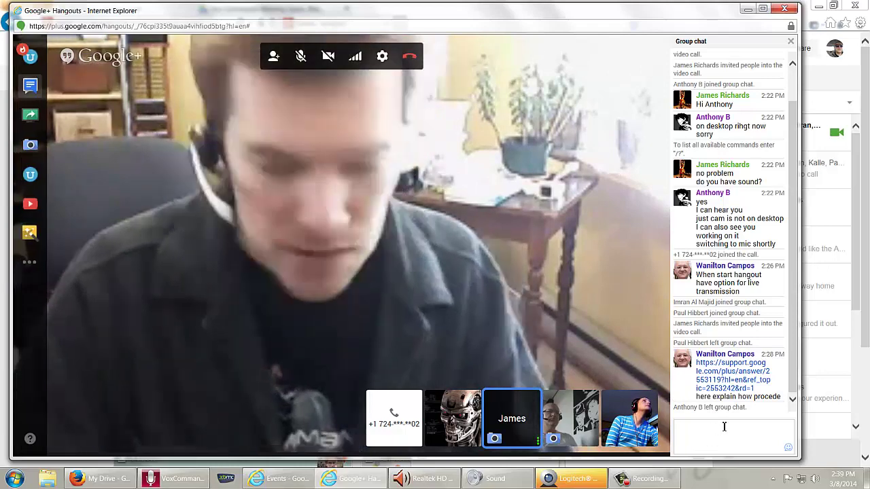
pyautogui.write('http://voxcommando.com/mediawiki/index.php?title=MS_Speech_Platform')
pyautogui.press('Return')
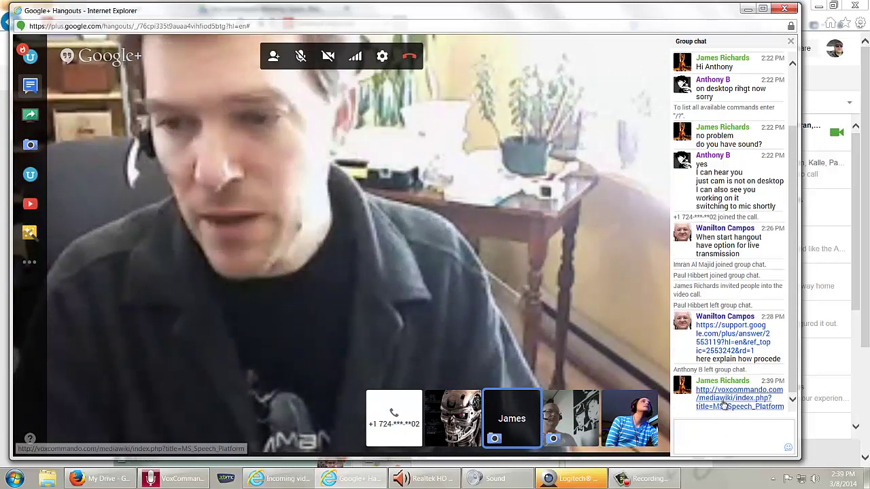
# Open the posted MS Speech Platform wiki link in a maximized window, view its runtime download picture, and minimize the window.
pyautogui.click(723, 402)
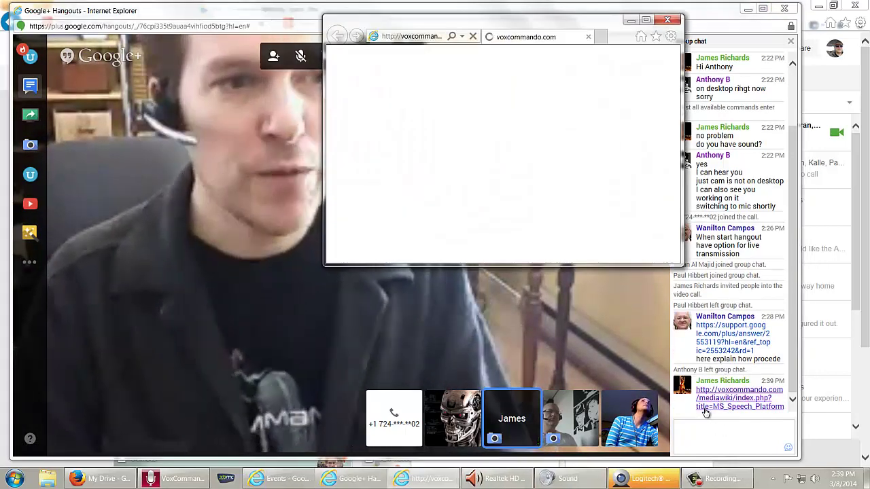
pyautogui.click(646, 19)
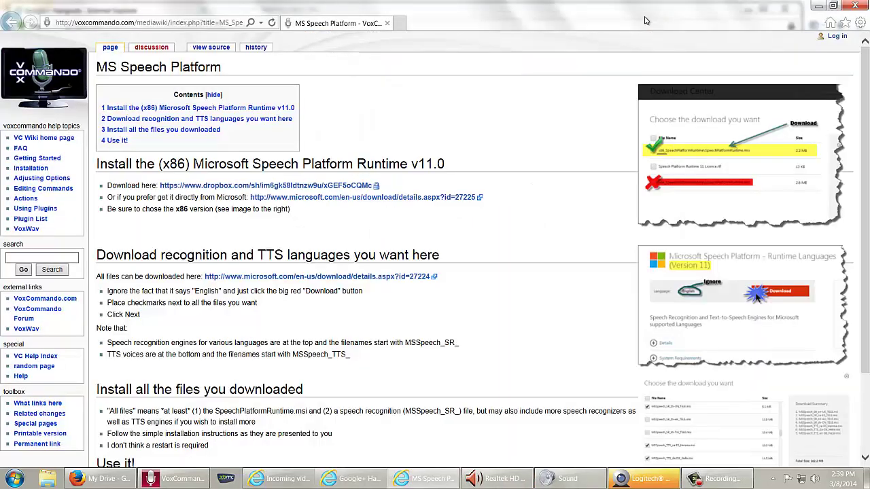
pyautogui.click(696, 171)
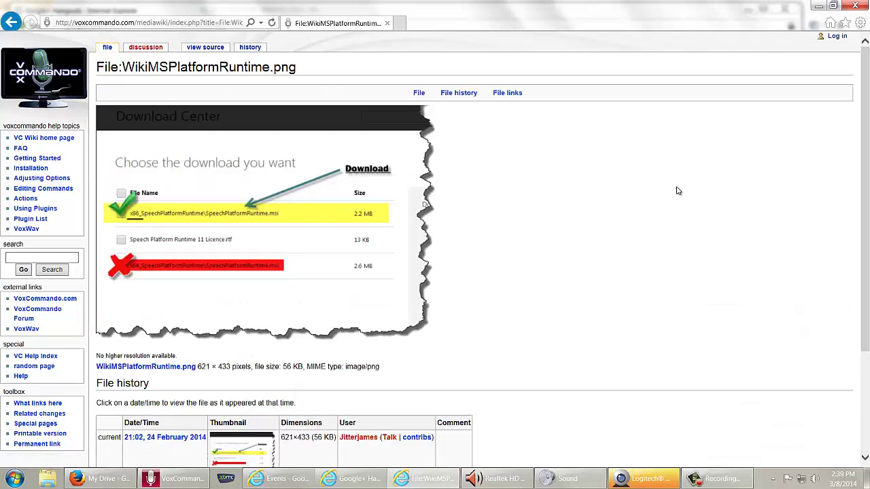
pyautogui.scroll(-4, 514, 250)
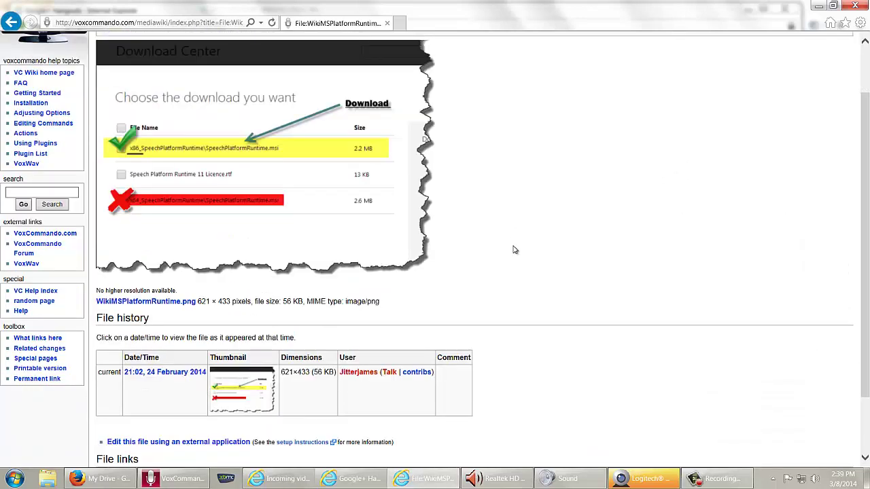
pyautogui.scroll(4, 497, 265)
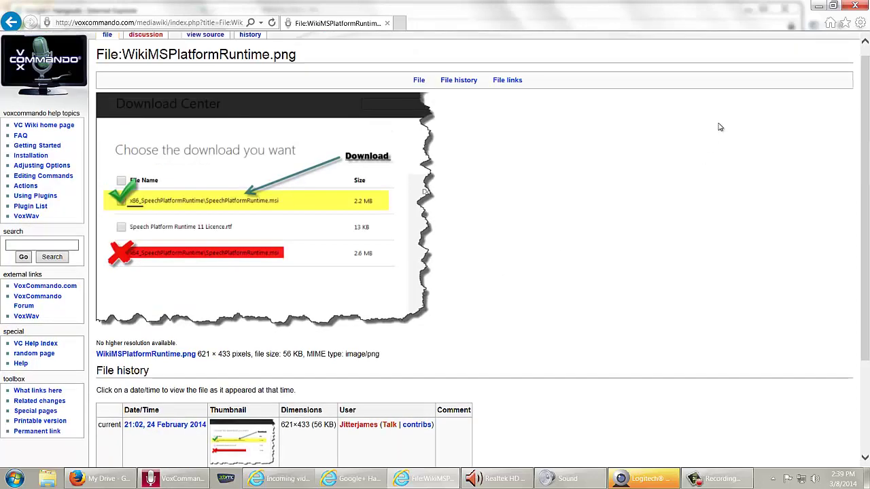
pyautogui.click(818, 5)
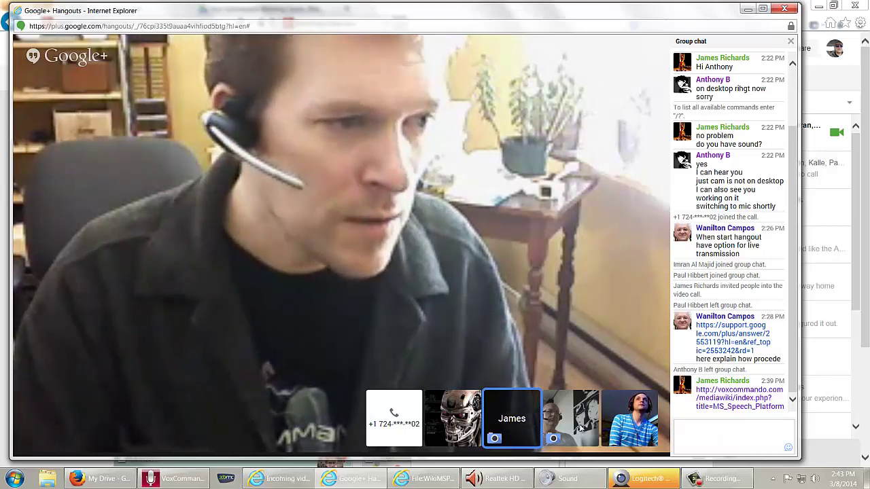
# Switch to VoxCommando, open its options and test the default TTS voice.
pyautogui.click(165, 474)
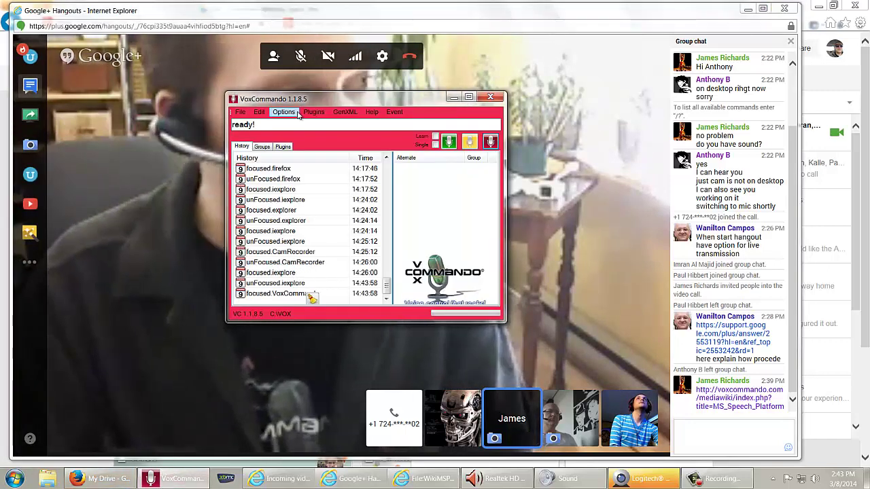
pyautogui.click(286, 112)
pyautogui.click(289, 124)
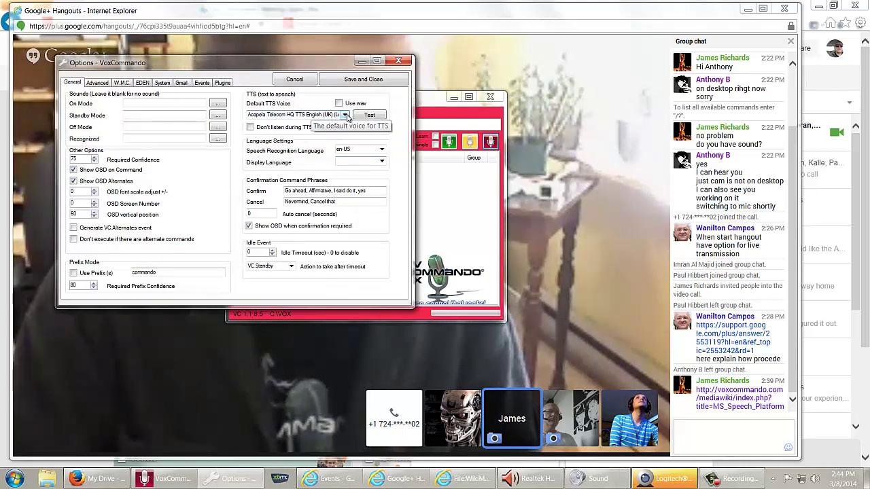
pyautogui.click(370, 116)
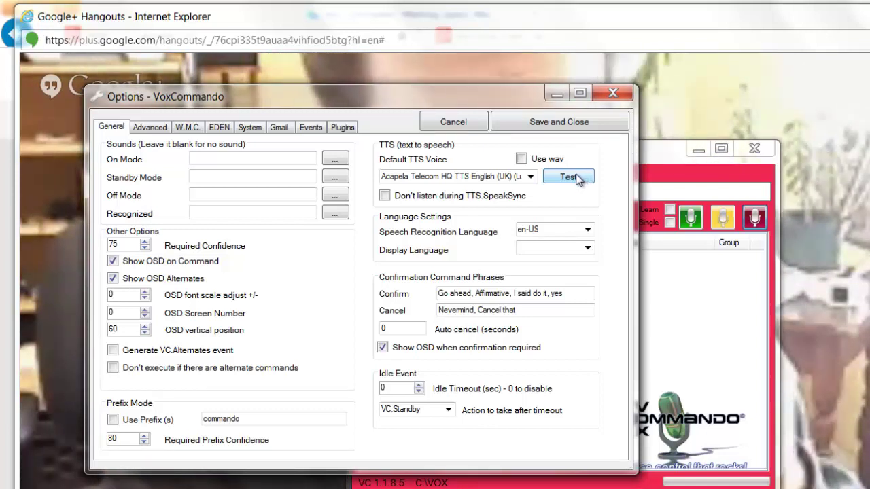
pyautogui.click(511, 117)
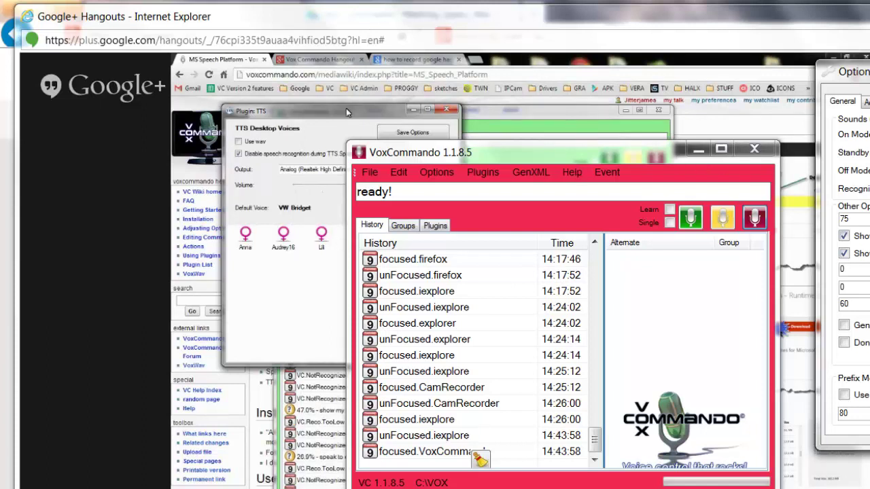
# Close the TTS plugin window and generate the MediaMonkey payload XML, minimizing the MediaMonkey player.
pyautogui.click(346, 108)
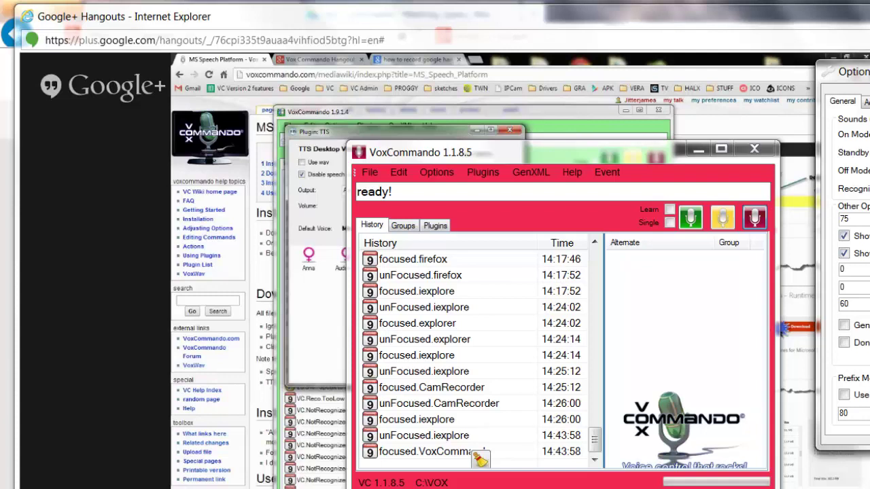
pyautogui.click(509, 130)
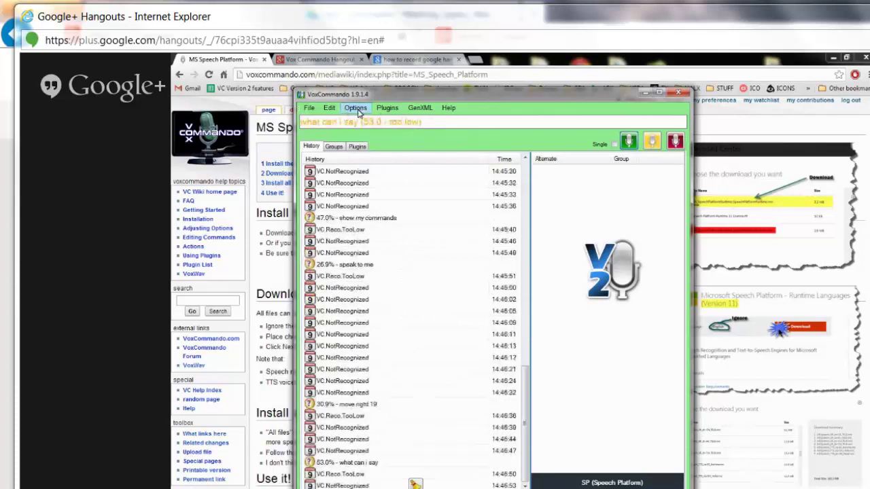
pyautogui.click(420, 110)
pyautogui.click(409, 110)
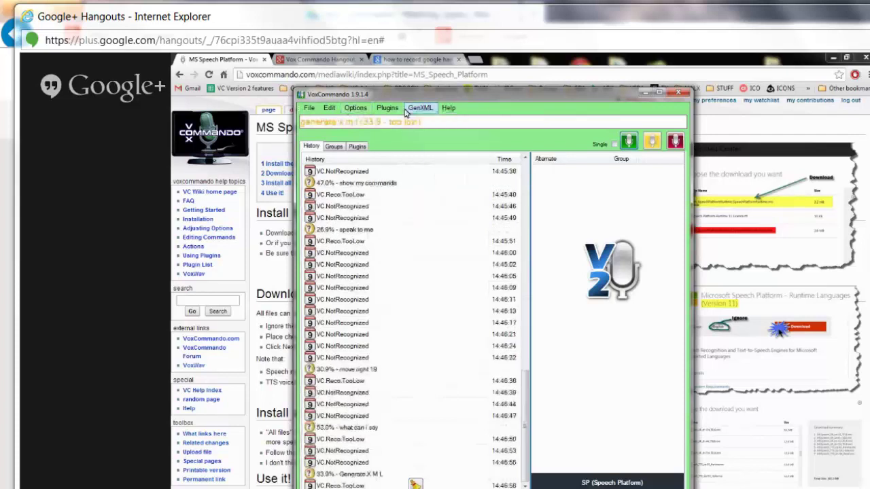
pyautogui.click(413, 111)
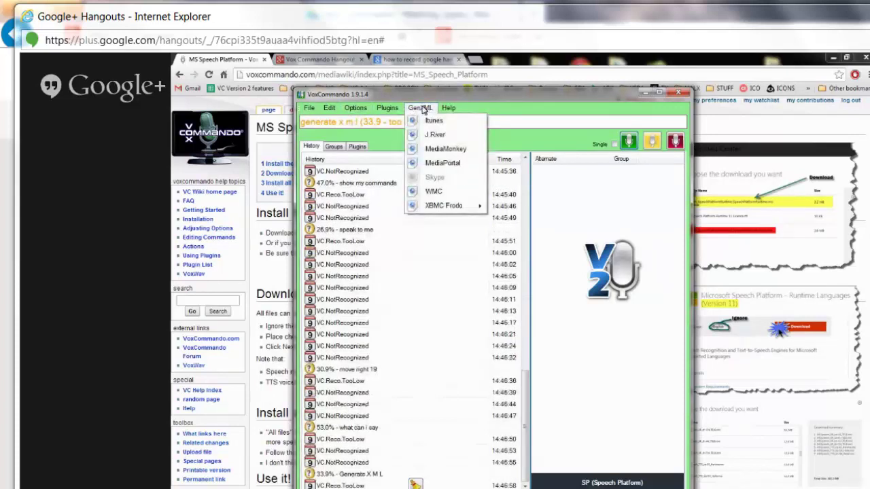
pyautogui.click(453, 149)
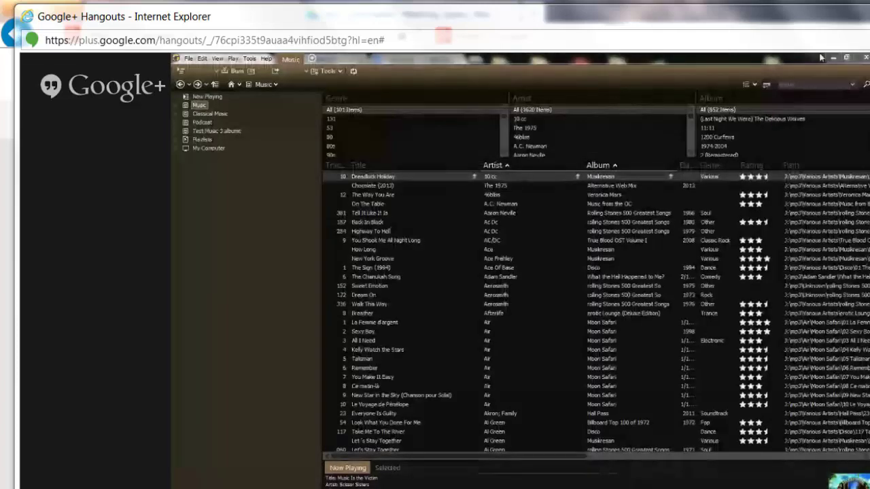
pyautogui.click(833, 57)
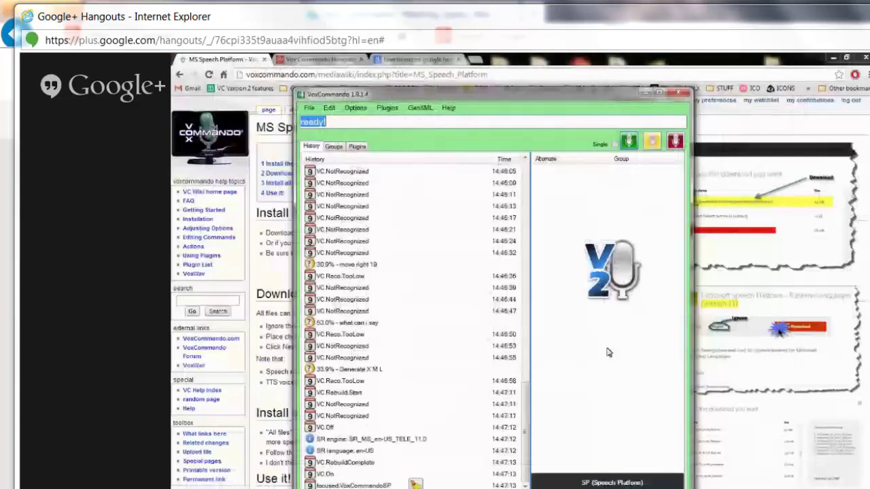
# Open the MM plugin settings to review the MediaMonkey payload generation options and scan results, then close them.
pyautogui.click(388, 108)
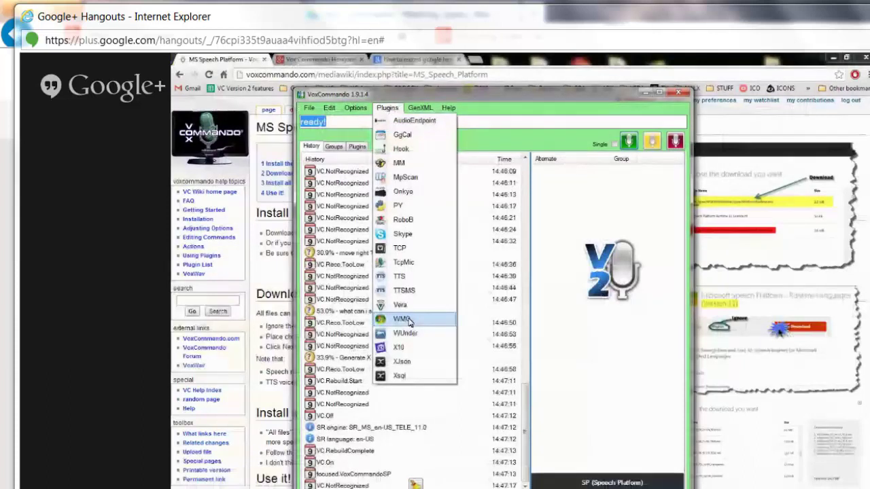
pyautogui.click(397, 163)
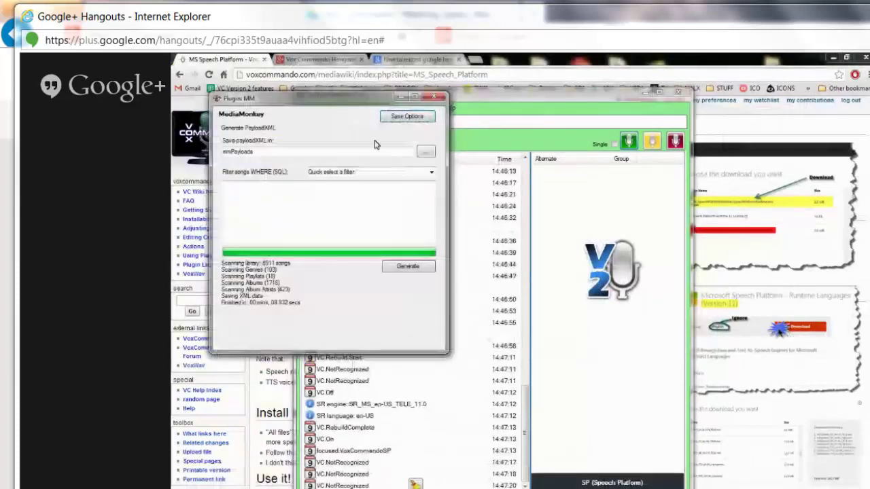
pyautogui.moveTo(309, 102); pyautogui.dragTo(513, 194)
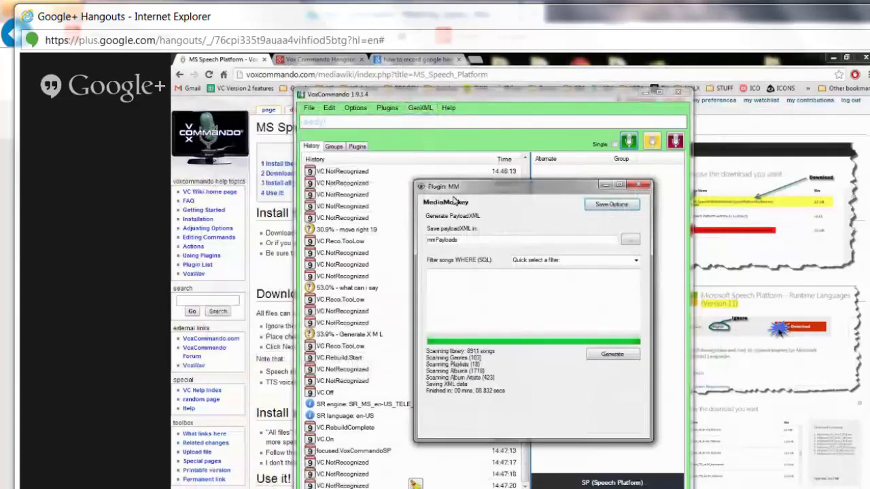
pyautogui.moveTo(521, 190); pyautogui.dragTo(486, 184)
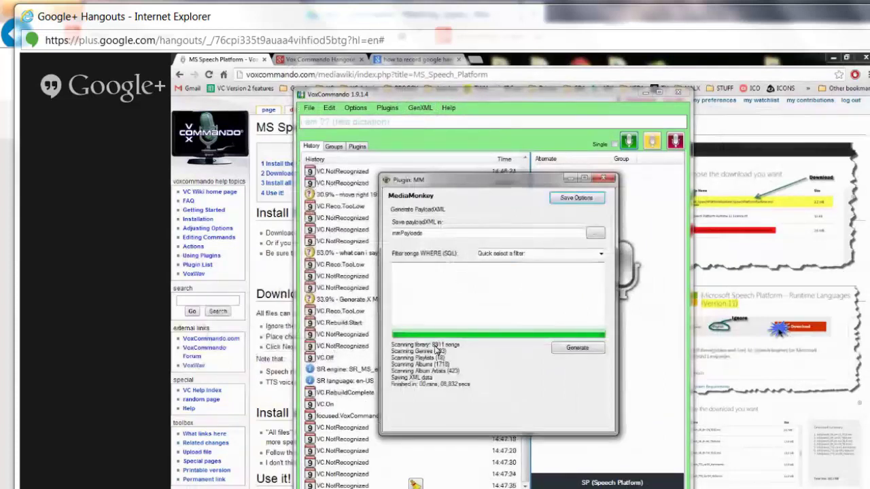
pyautogui.click(602, 178)
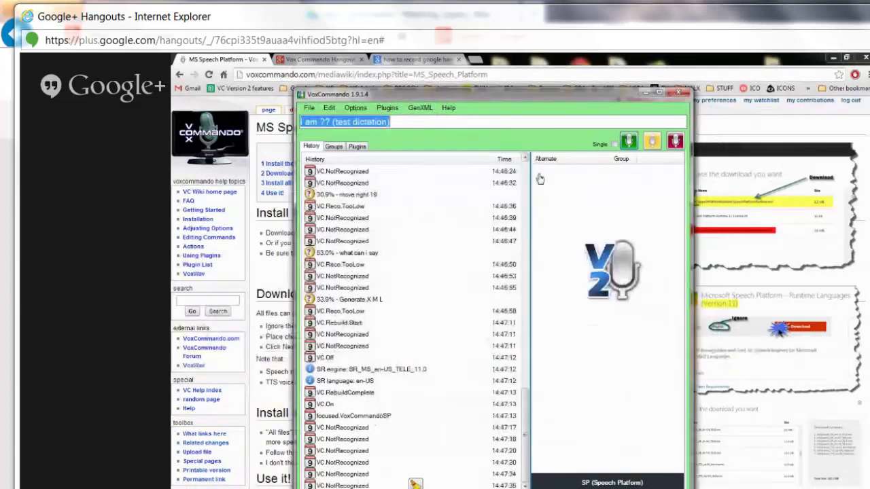
# Open the XJson plugin settings to review the XBMC connection and notification options, and close them.
pyautogui.click(386, 108)
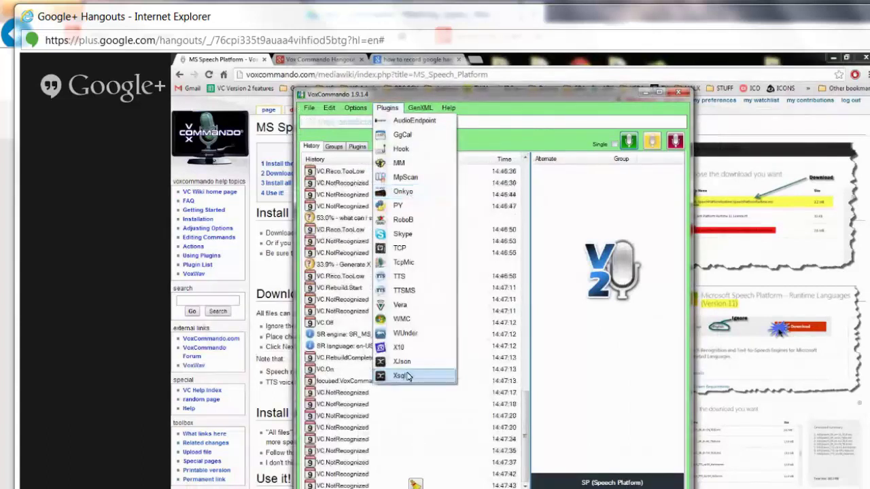
pyautogui.click(406, 363)
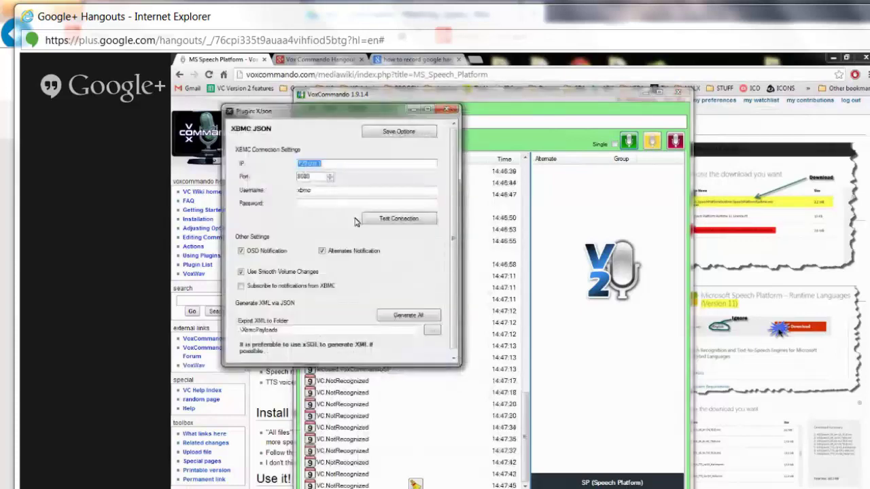
pyautogui.moveTo(320, 117); pyautogui.dragTo(479, 137)
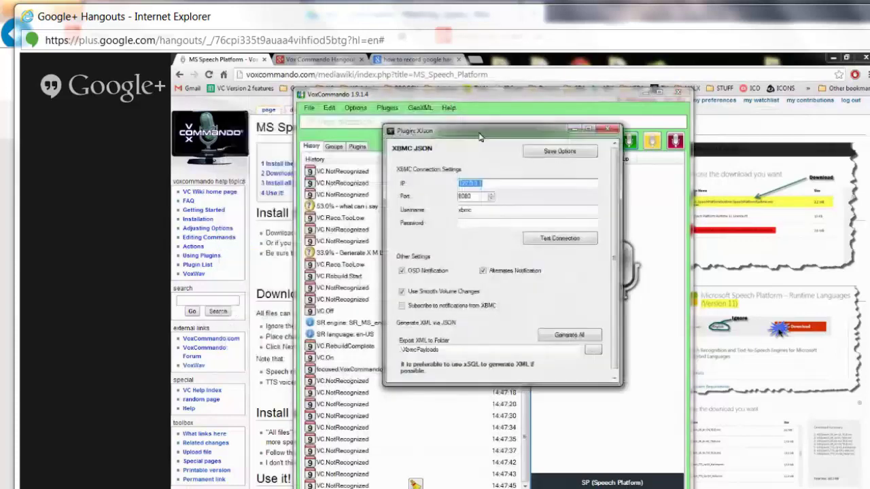
pyautogui.click(402, 271)
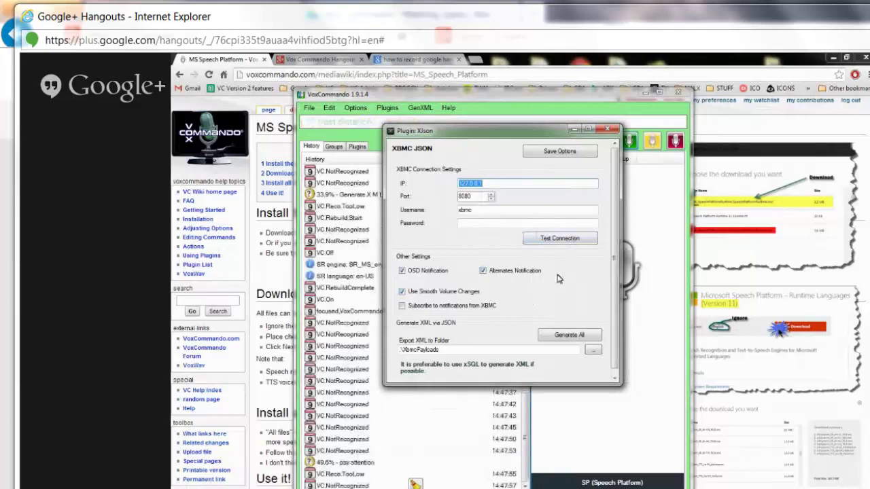
pyautogui.click(611, 131)
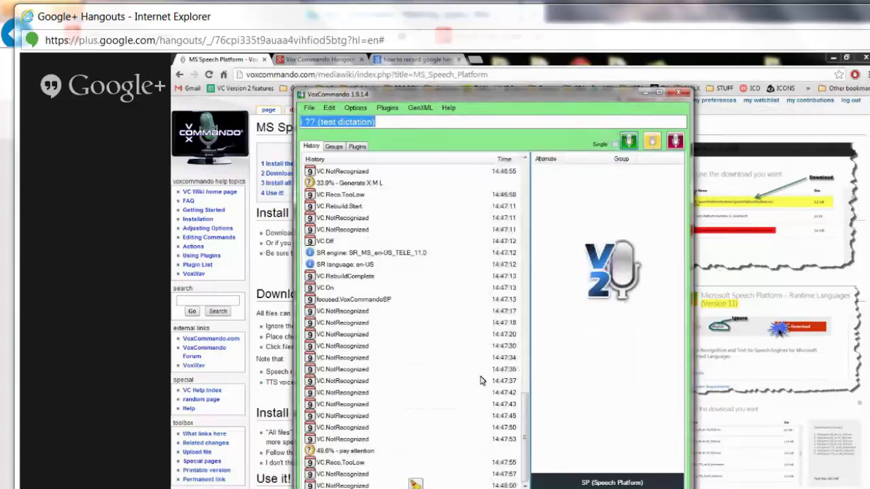
# Open the Debug VC2 program folder and select VoxCommando.exe and VoxCommandoSP.exe in turn to compare the two executables.
pyautogui.moveTo(430, 359)
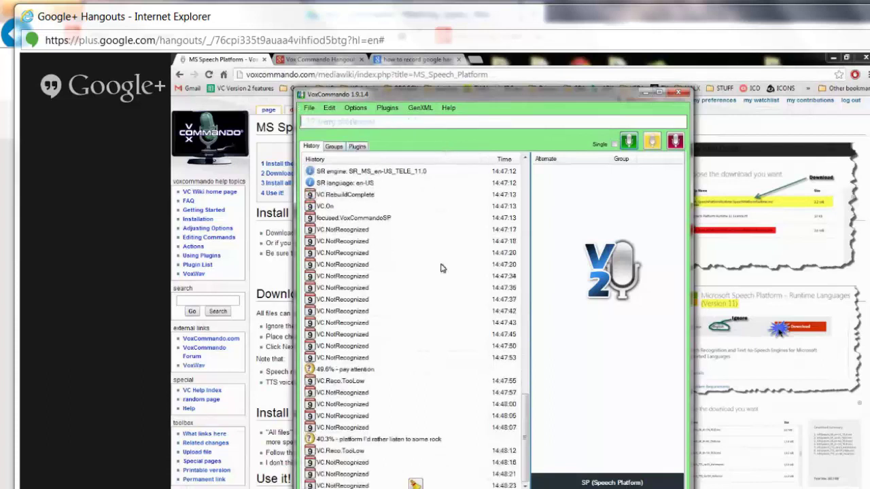
pyautogui.moveTo(379, 487)
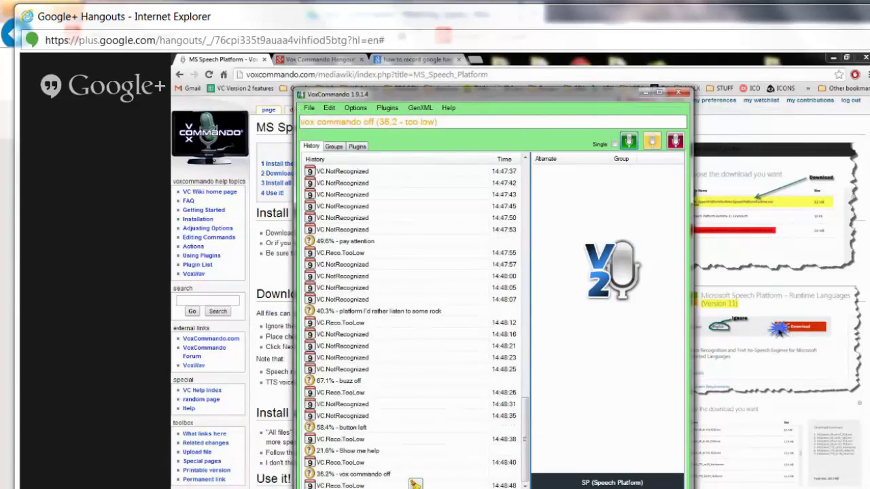
pyautogui.click(415, 484)
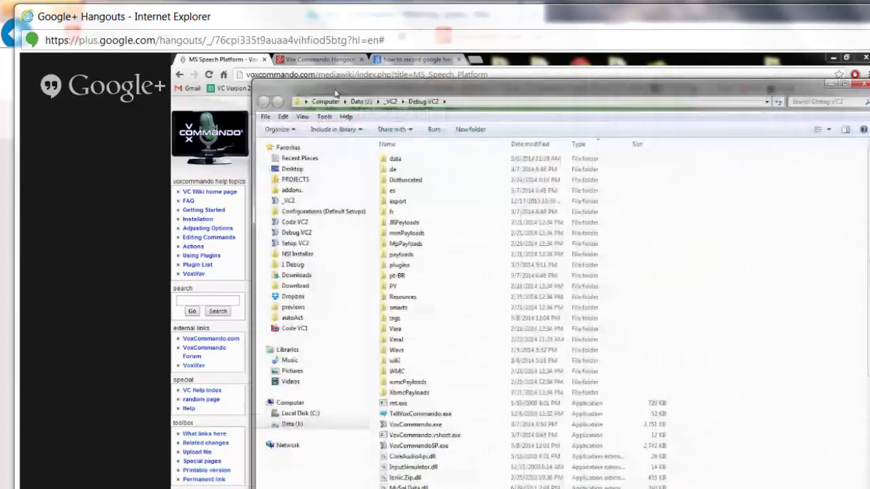
pyautogui.moveTo(335, 92); pyautogui.dragTo(491, 176)
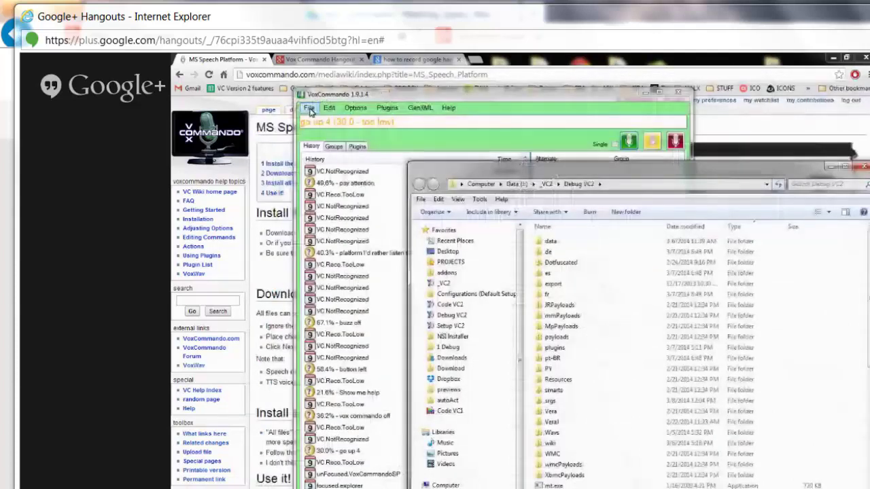
pyautogui.click(309, 110)
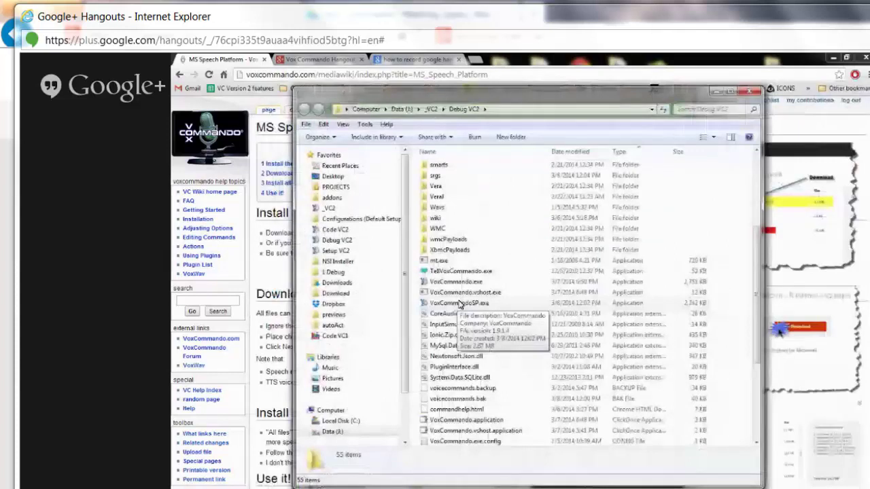
pyautogui.click(456, 281)
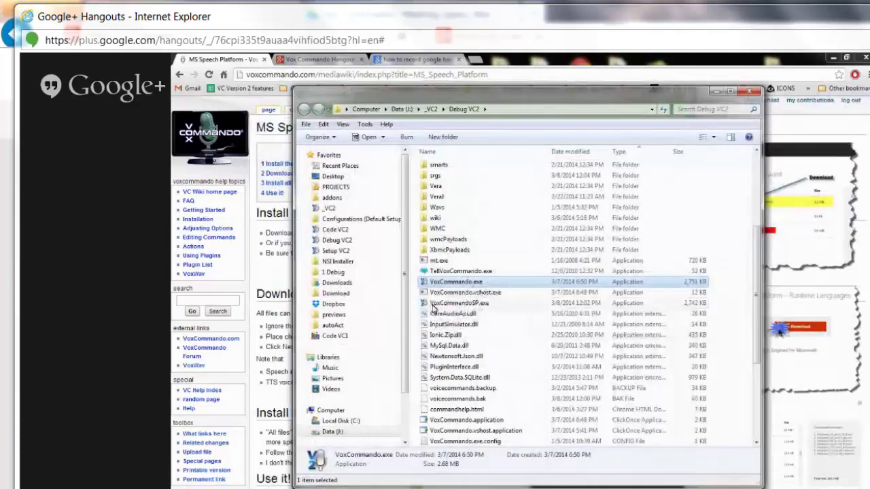
pyautogui.click(469, 303)
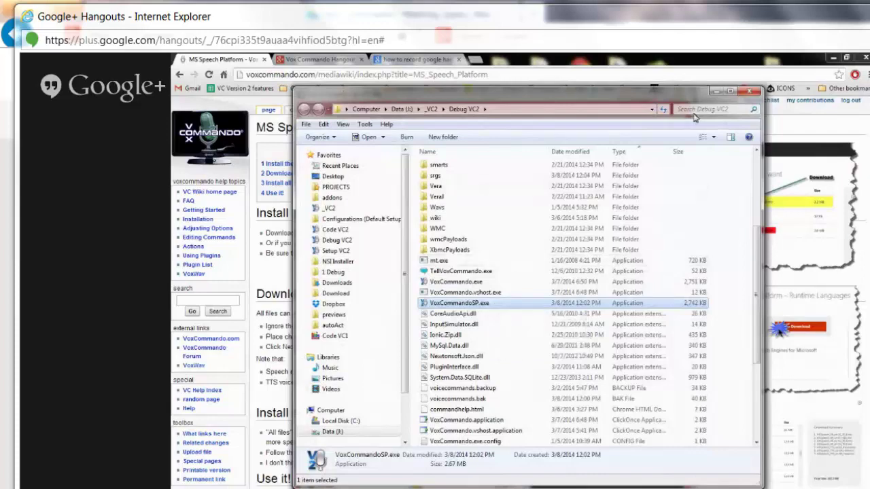
# Minimize the Debug VC2 folder and set VoxCommando's specific speech recognizer option to Microsoft Server Speech Recognition Language - TELE (it-IT).
pyautogui.click(718, 91)
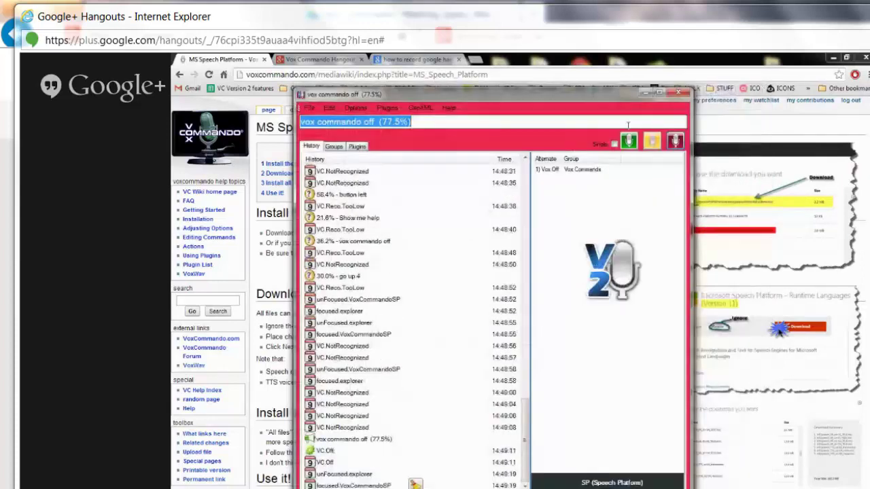
pyautogui.click(362, 110)
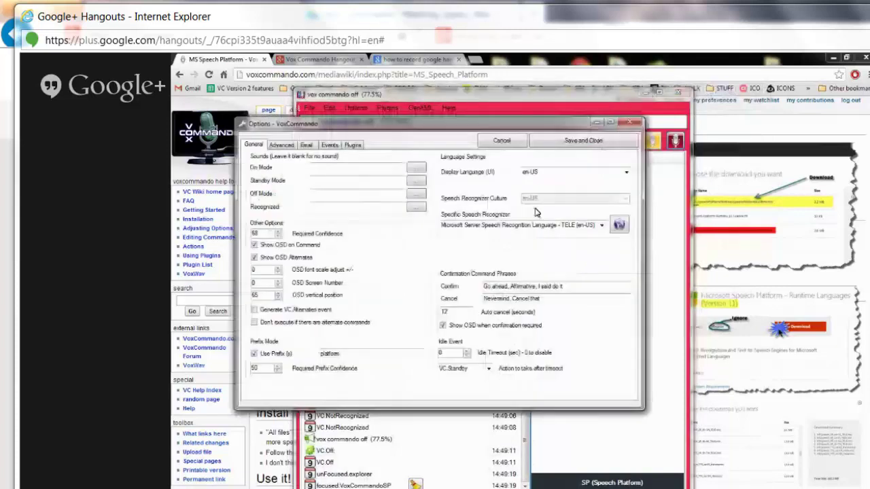
pyautogui.click(449, 225)
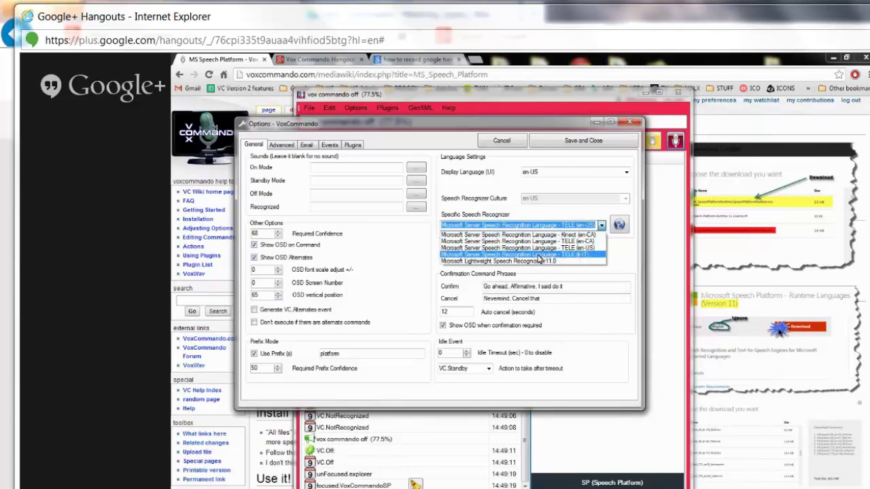
pyautogui.click(539, 257)
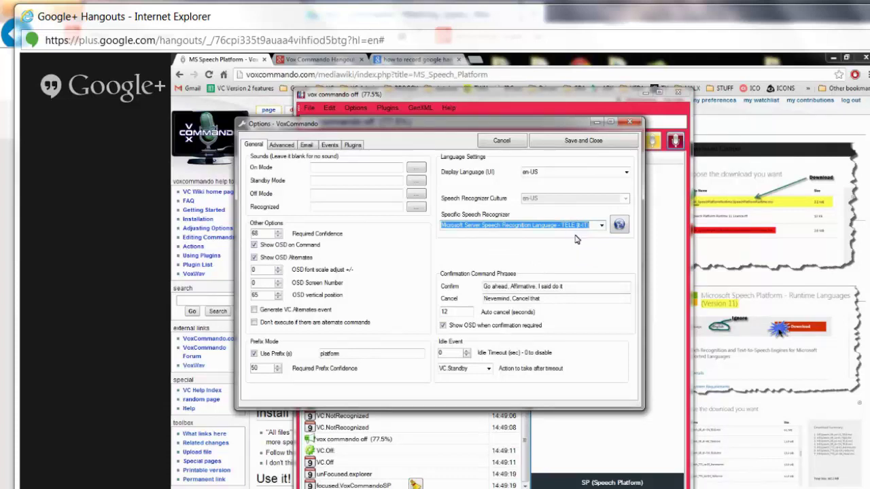
# Open the Microsoft Speech Platform Runtime Languages (Version 11) download page from the recognizer options and browse its list of language files.
pyautogui.click(623, 228)
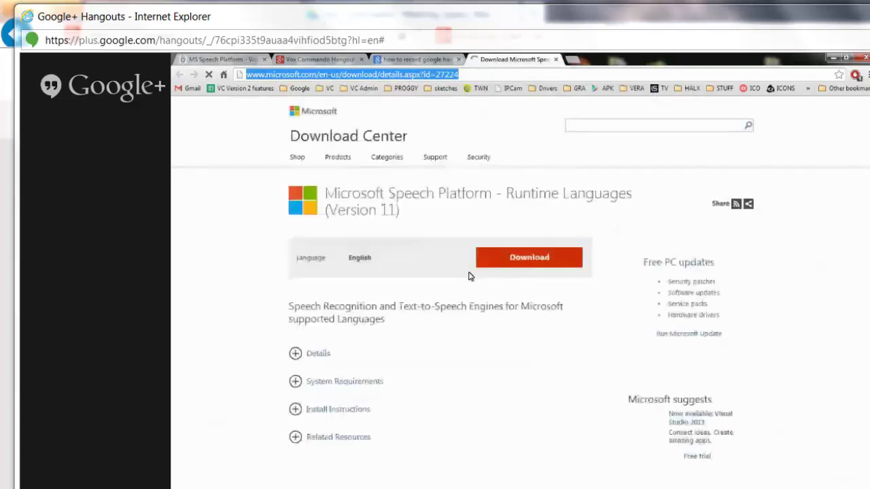
pyautogui.click(540, 258)
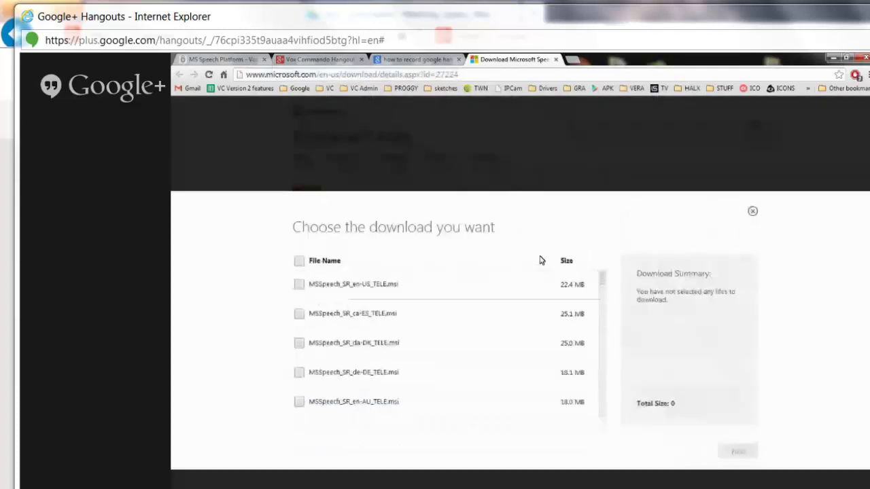
pyautogui.moveTo(602, 279); pyautogui.dragTo(601, 330)
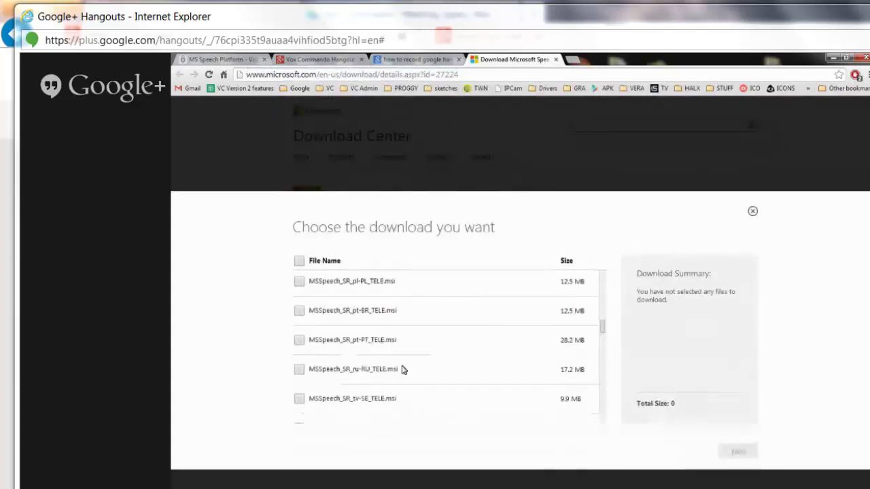
pyautogui.scroll(-1, 401, 369)
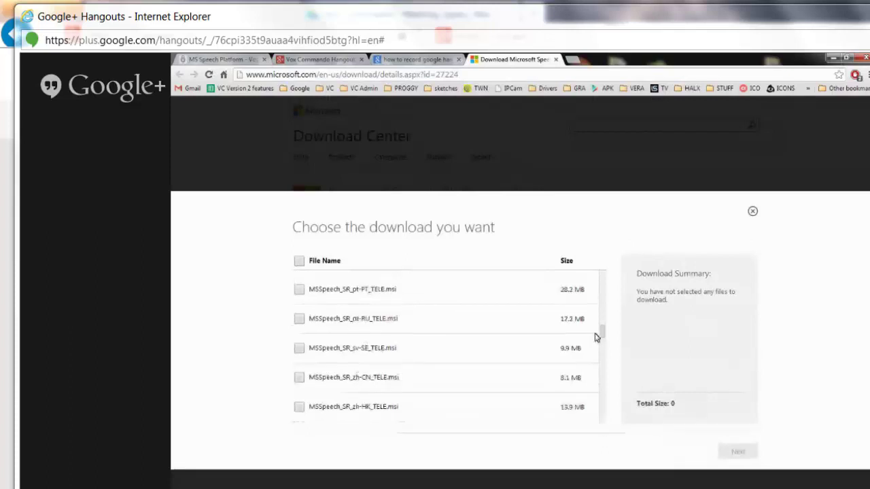
pyautogui.moveTo(603, 336); pyautogui.dragTo(597, 248)
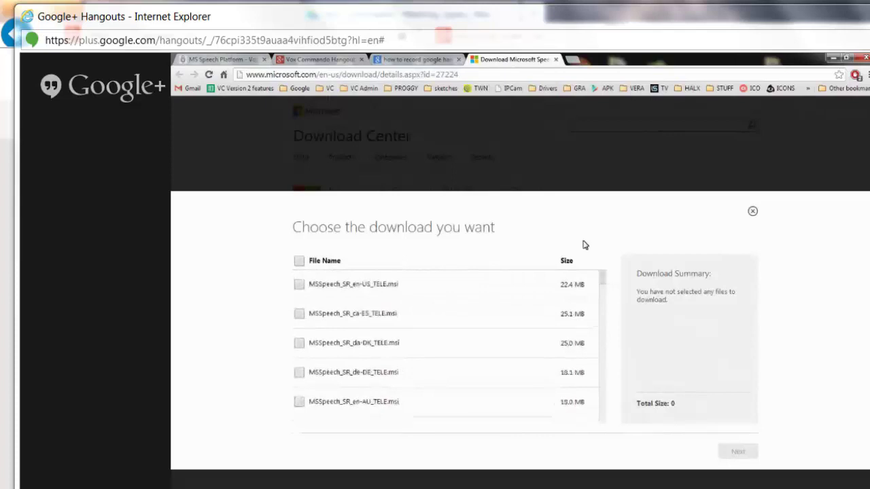
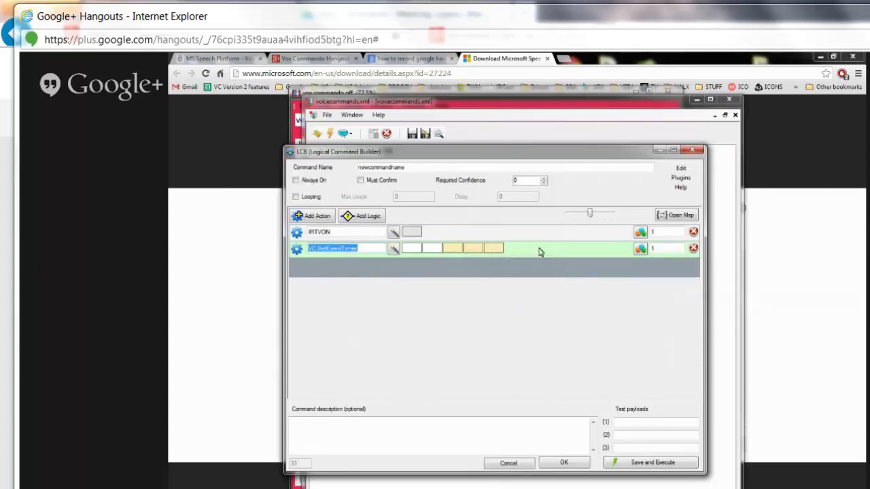
# Open the parameter helper for the VC.SetEventTimer action, enlarge its parameter area to review the description and parameters, and cancel it.
pyautogui.click(640, 249)
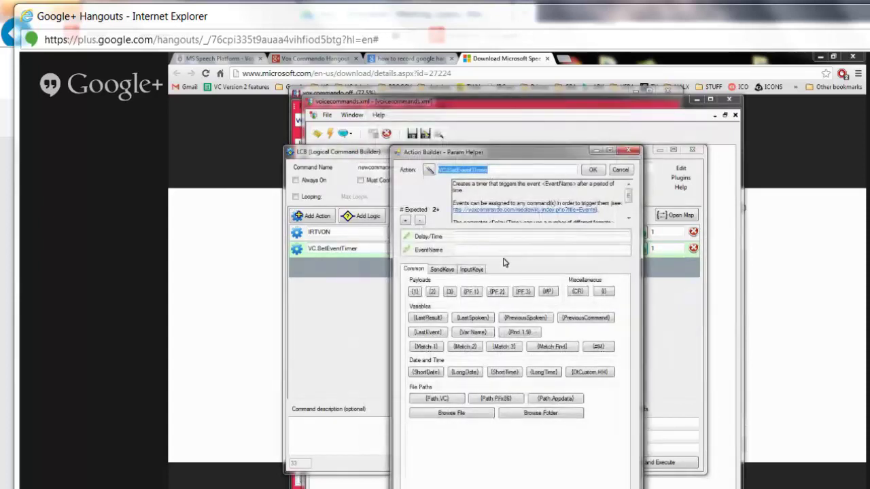
pyautogui.moveTo(505, 260); pyautogui.dragTo(522, 396)
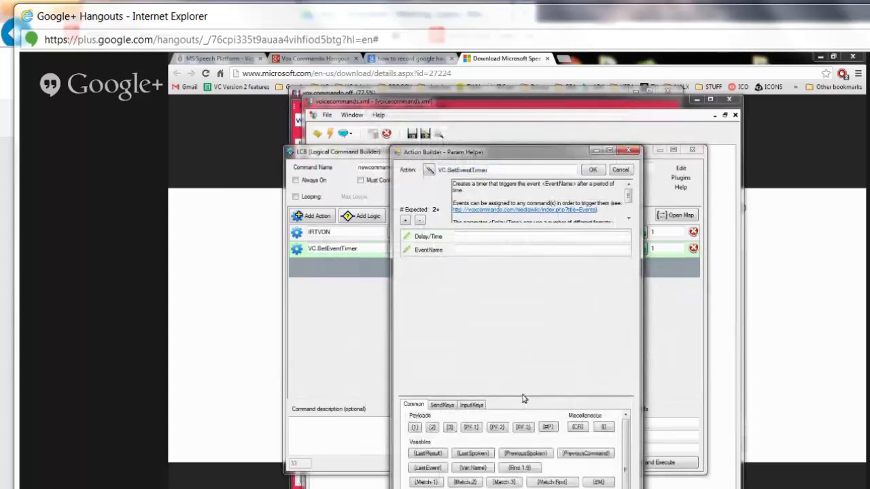
pyautogui.click(629, 214)
pyautogui.scroll(3, 629, 214)
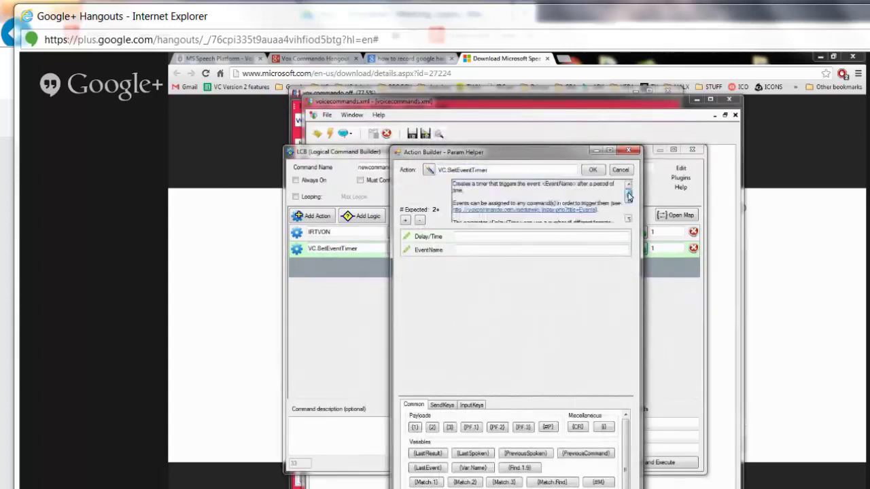
pyautogui.moveTo(536, 155); pyautogui.dragTo(549, 134)
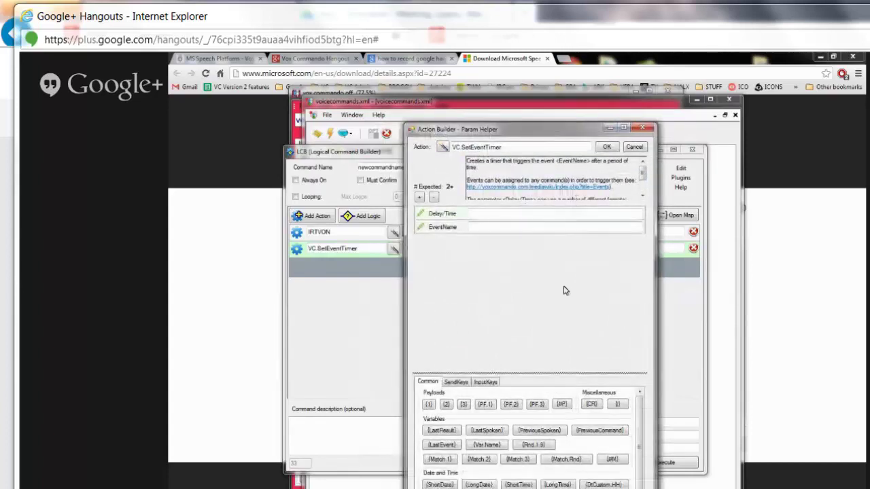
pyautogui.click(635, 147)
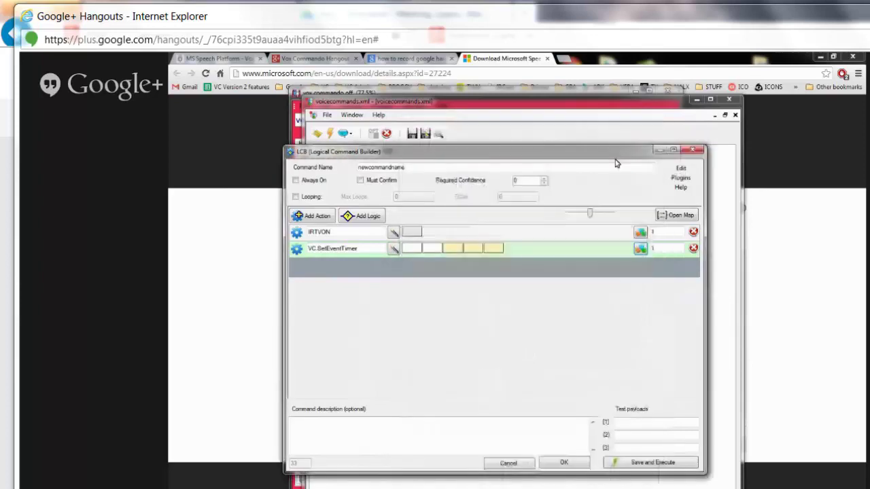
# Open the action selection tree for VC.SetEventTimer and examine its description and the EventName parameter.
pyautogui.click(393, 249)
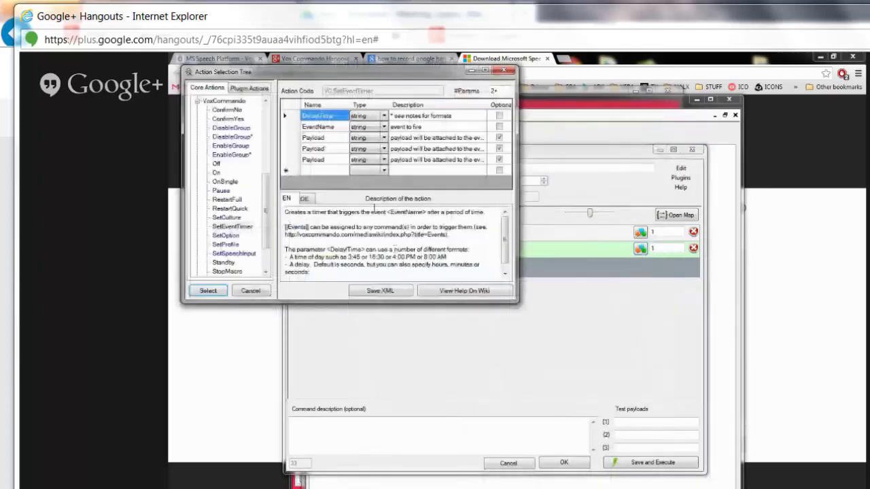
pyautogui.moveTo(335, 72); pyautogui.dragTo(485, 179)
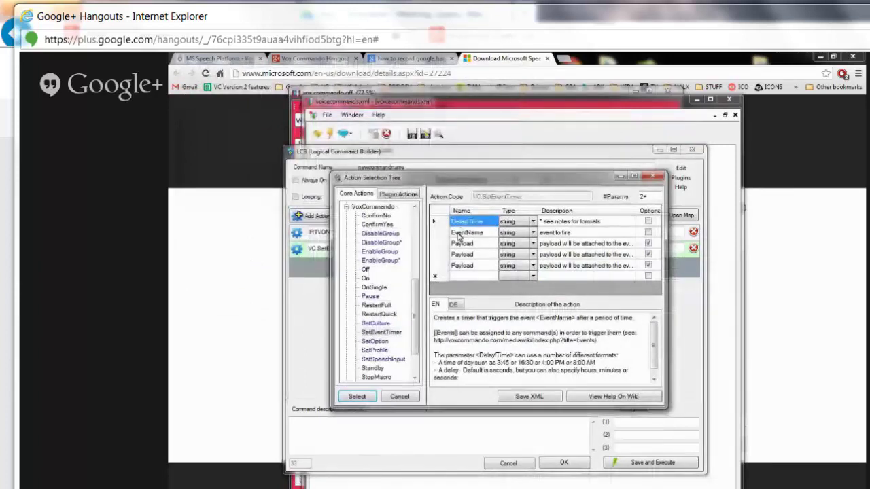
pyautogui.click(488, 233)
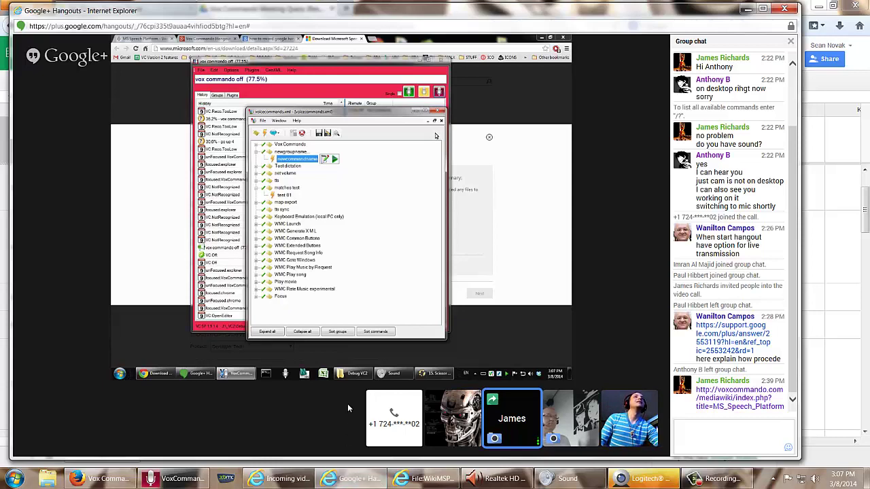
# Switch to the WikiMSPlatformRuntime.png wiki page in Internet Explorer and close its window.
pyautogui.click(425, 479)
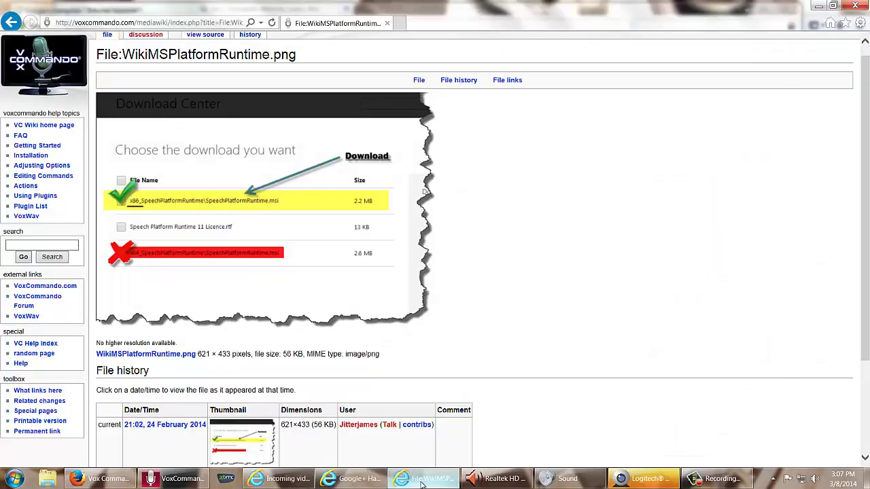
pyautogui.rightClick(424, 480)
pyautogui.click(407, 450)
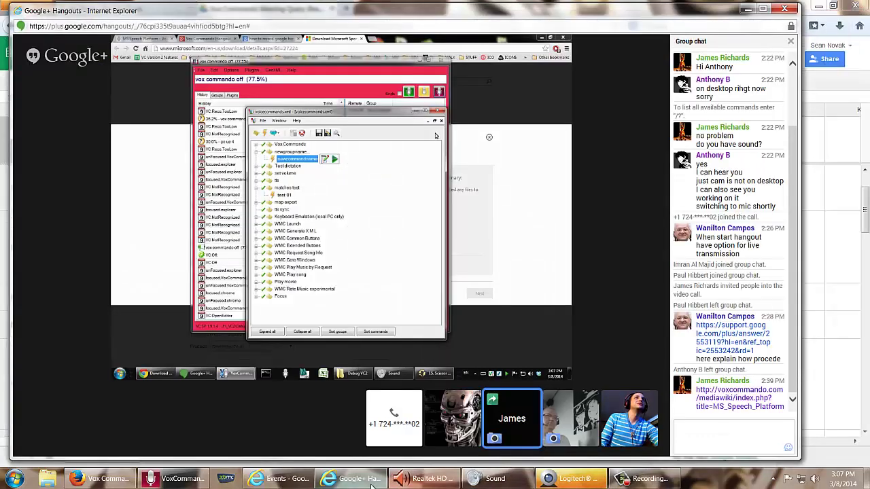
# Switch to the Vox Commando Meeting Query (Responses) spreadsheet in Firefox, review the attendees' answers, and return to the Google+ Hangouts window.
pyautogui.moveTo(380, 483)
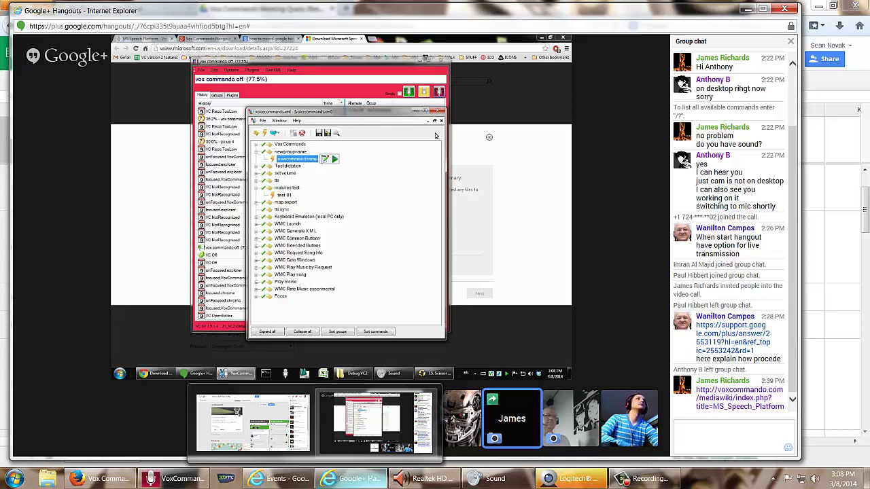
pyautogui.moveTo(92, 481)
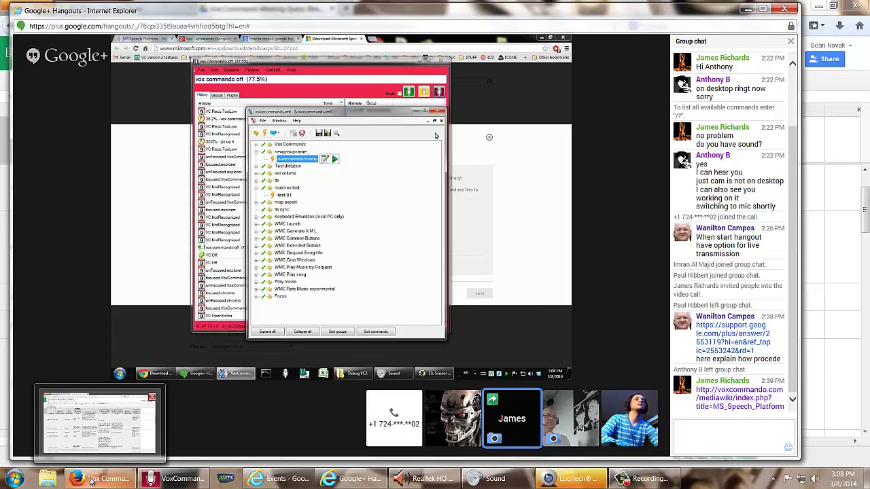
pyautogui.click(90, 480)
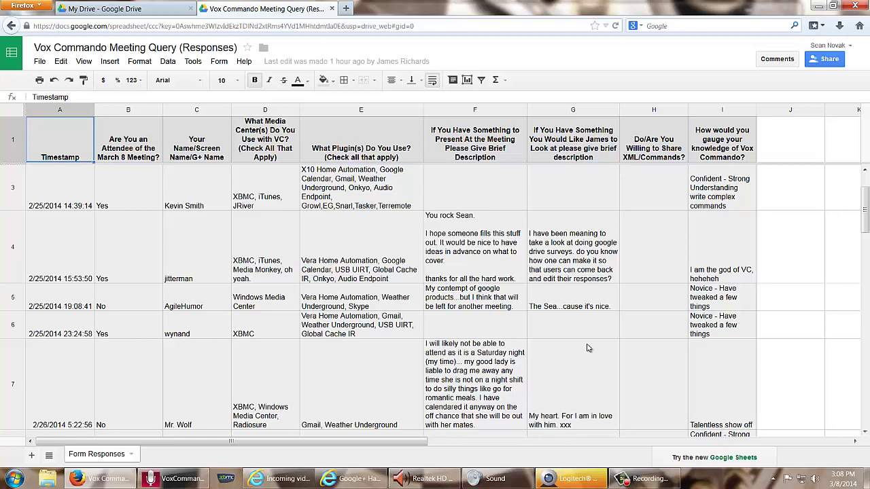
pyautogui.scroll(-2, 588, 348)
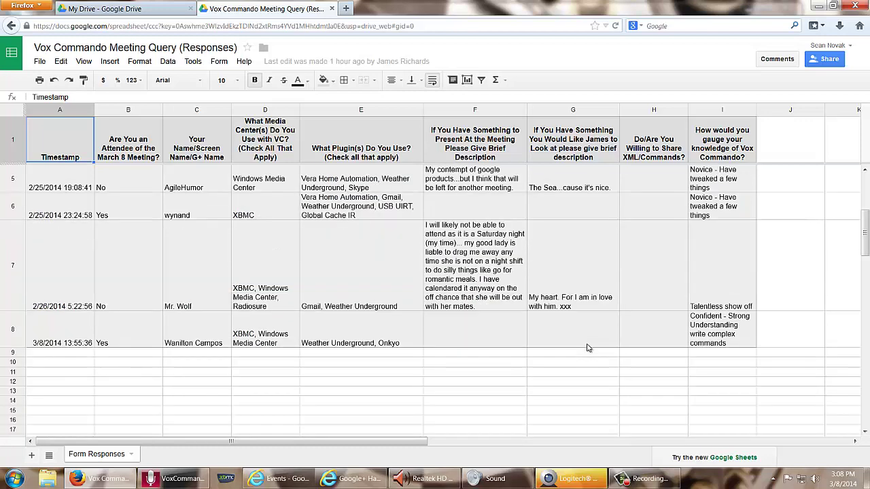
pyautogui.scroll(3, 590, 353)
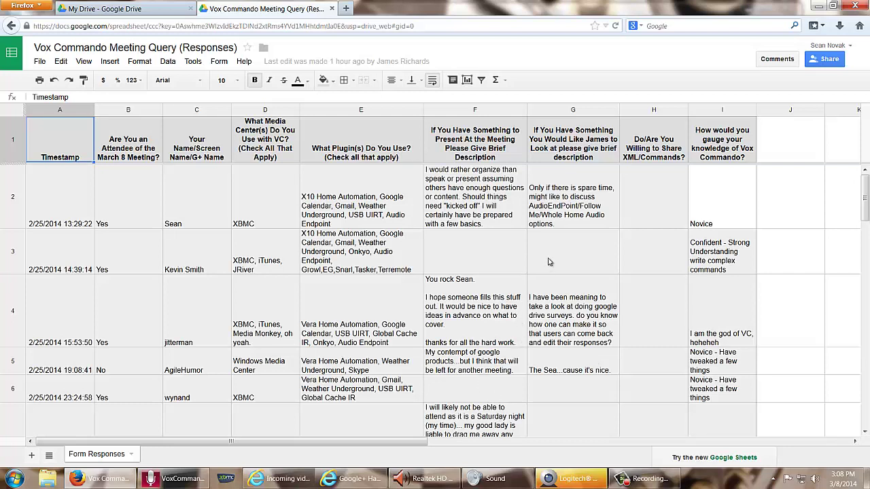
pyautogui.click(817, 7)
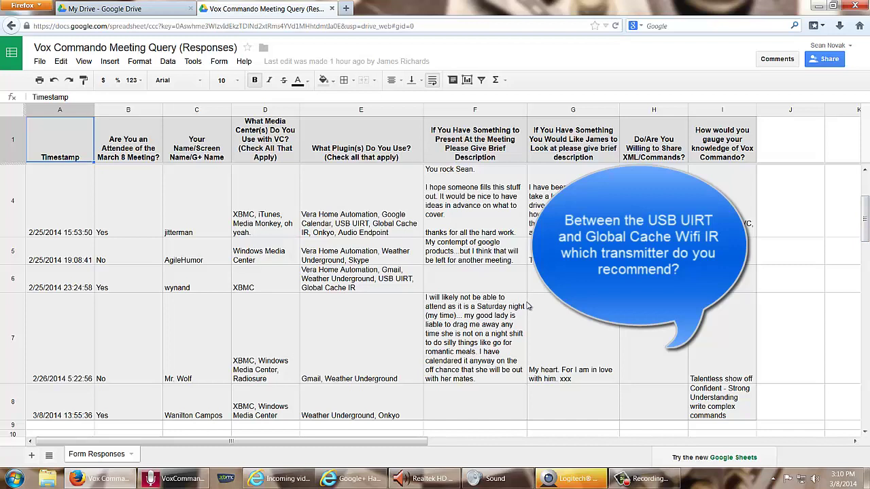
pyautogui.click(519, 349)
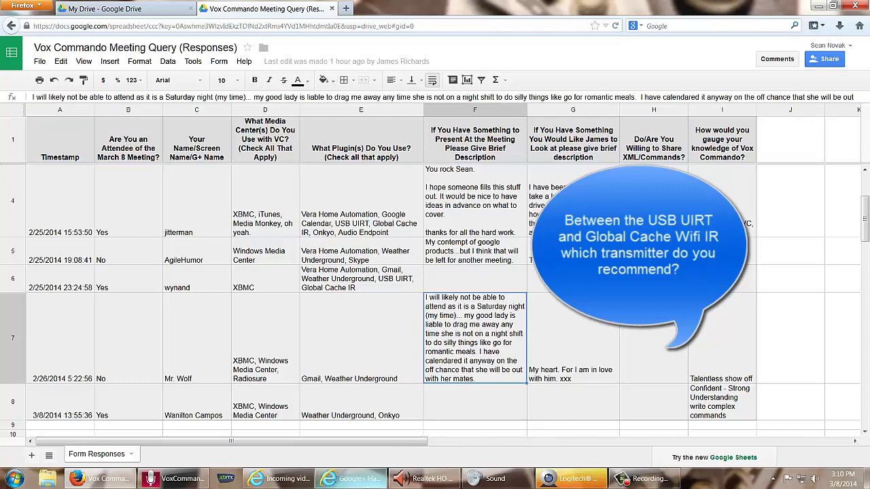
pyautogui.click(354, 479)
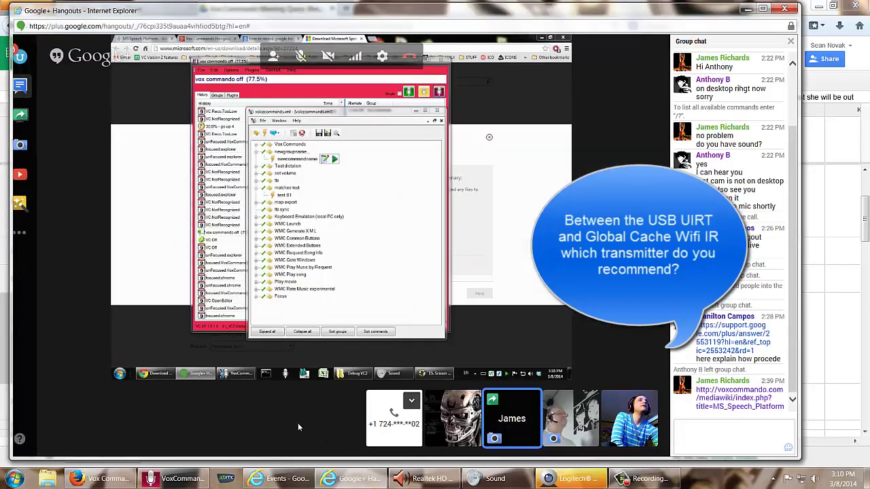